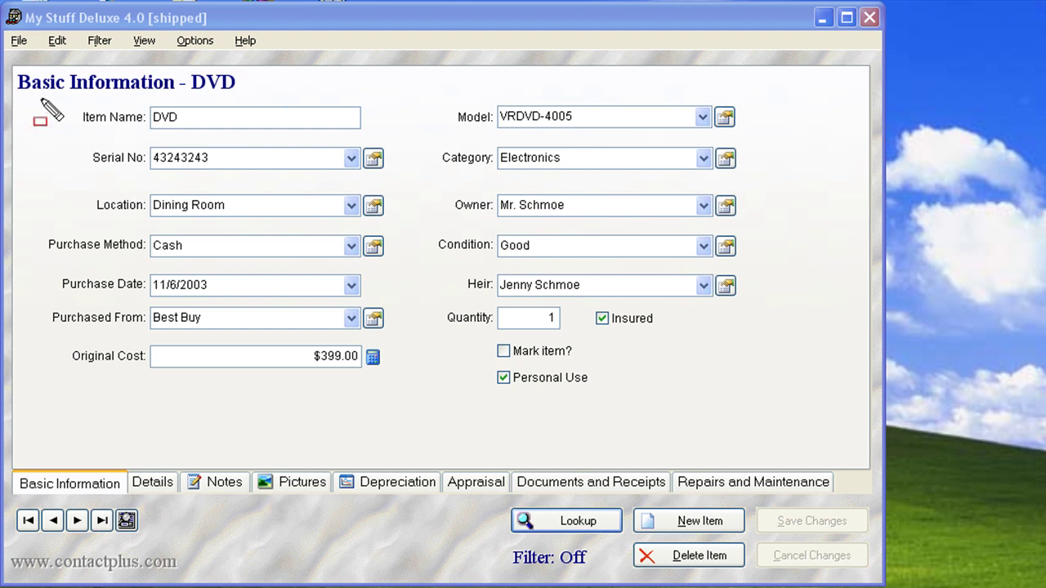
Adjust the layout and review the field name definitions from program options, leaving them unchanged.
mouse_move(34, 102)
mouse_down()
mouse_move(111, 168)
mouse_move(160, 374)
mouse_up()
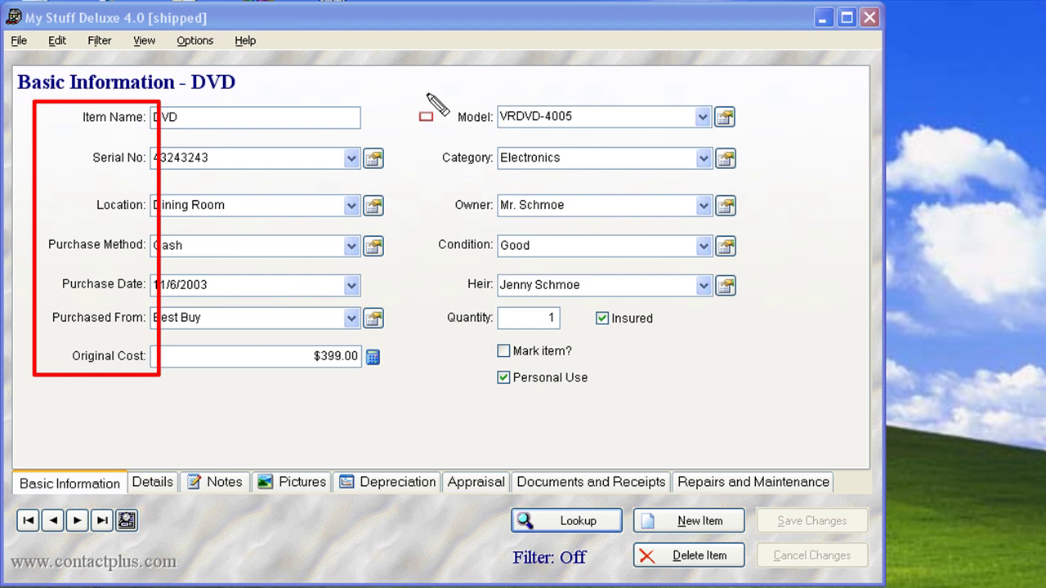
mouse_move(422, 97)
mouse_down()
mouse_move(486, 177)
mouse_move(497, 393)
mouse_up()
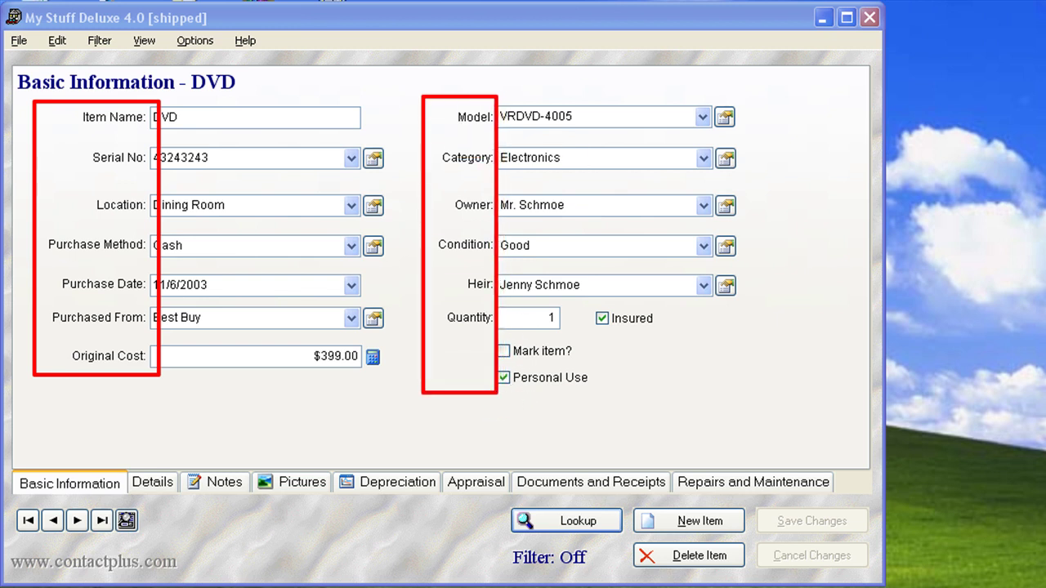
click(188, 41)
click(237, 163)
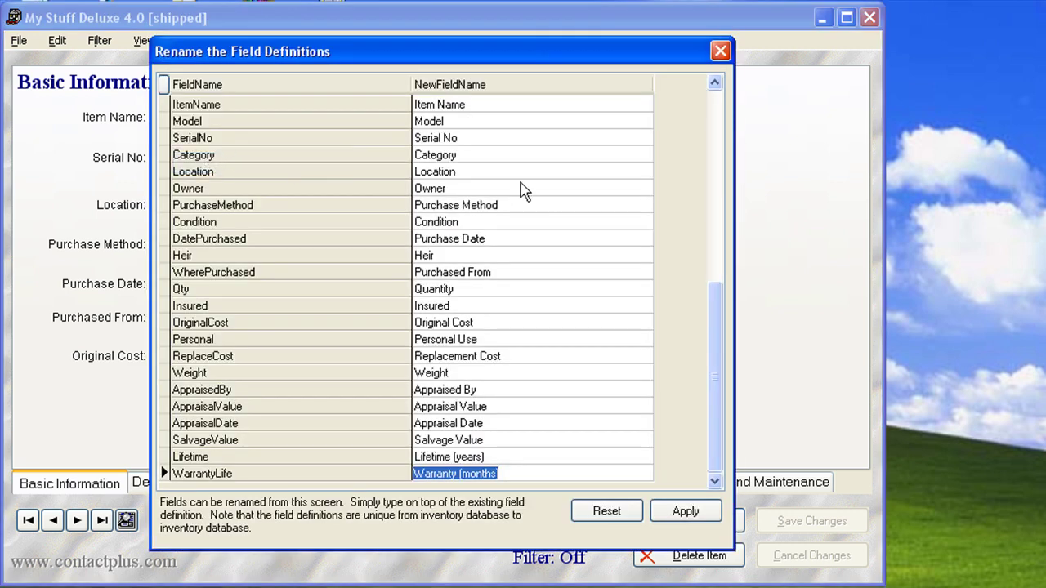
click(721, 52)
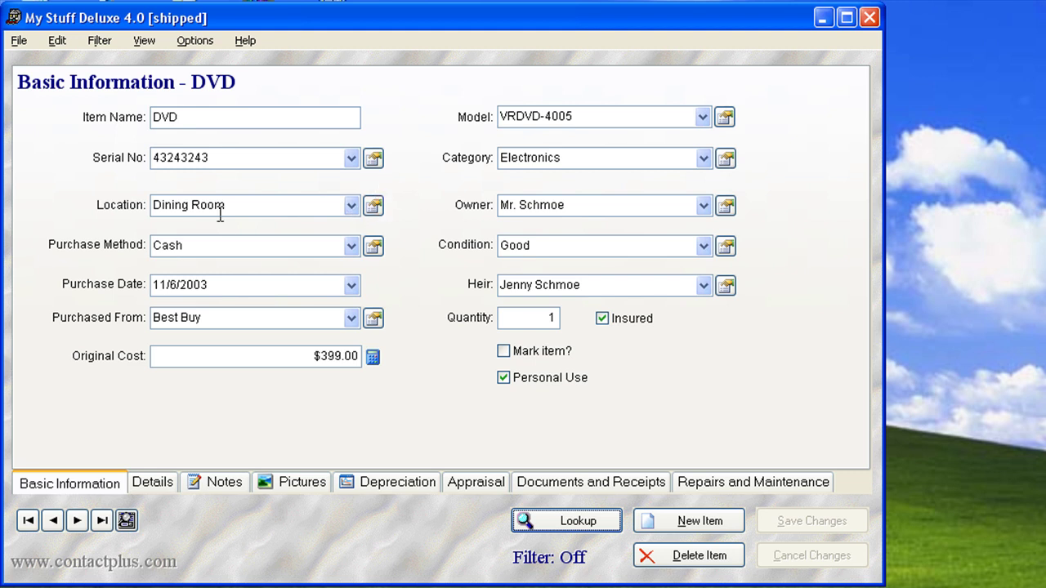
Browse the available item locations and their edit list, closing it without changes.
click(352, 205)
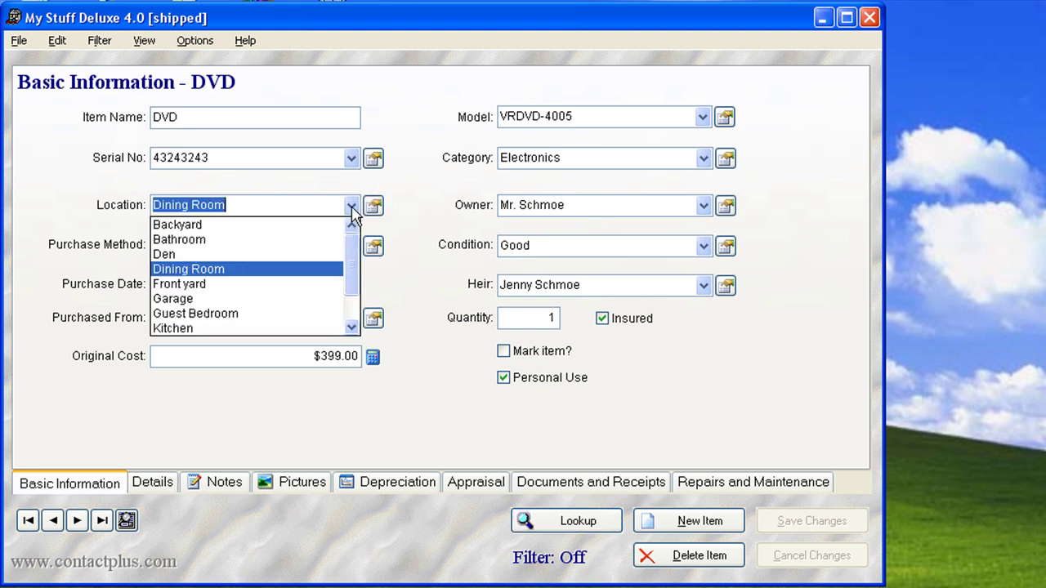
scroll(351, 280, down, 1)
scroll(351, 280, up, 1)
click(373, 206)
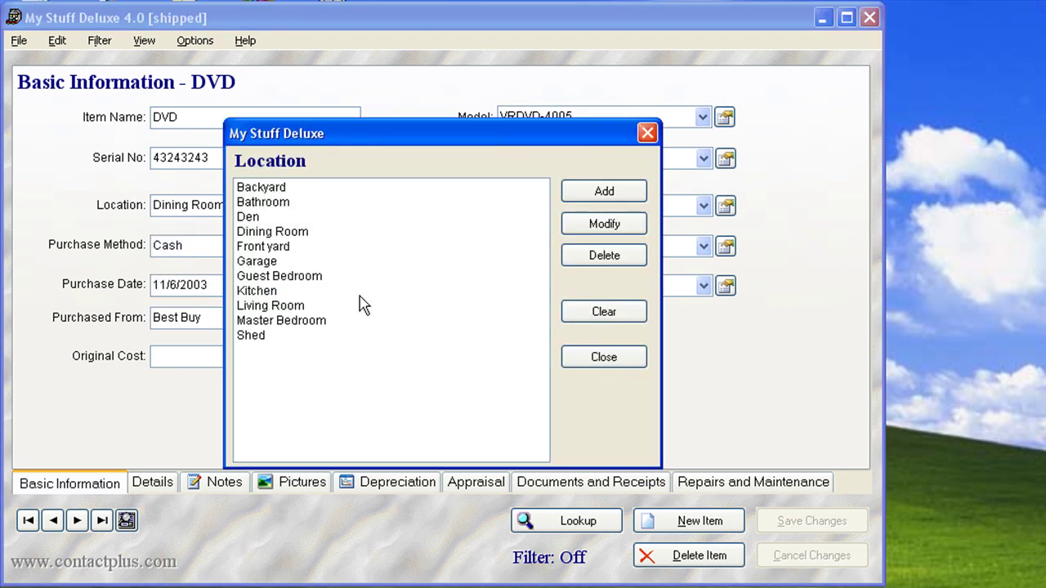
click(647, 134)
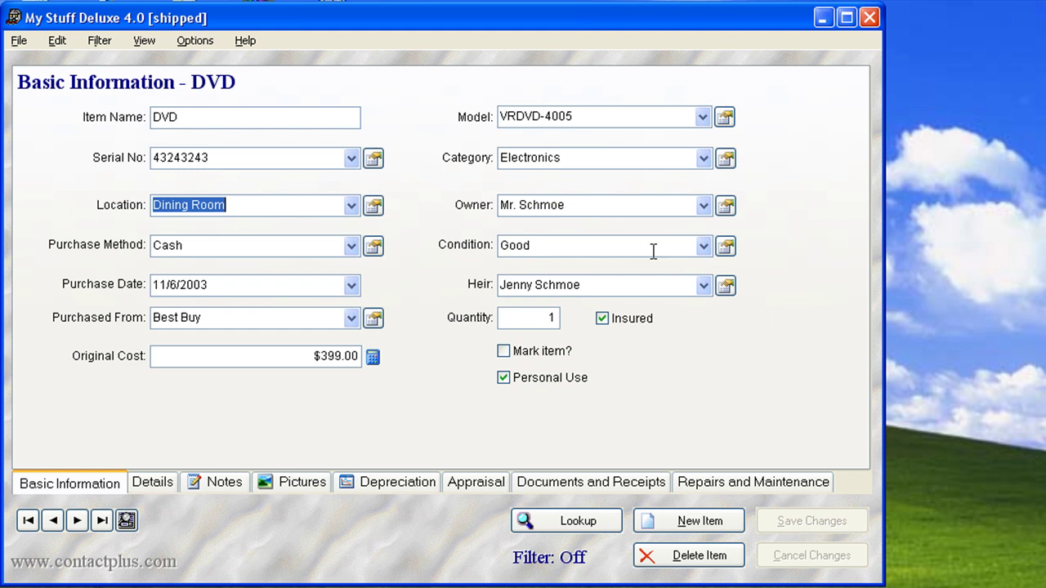
Highlight the DVD note's MP3 and JPEG compatible playback bullet in yellow and save the note.
click(160, 485)
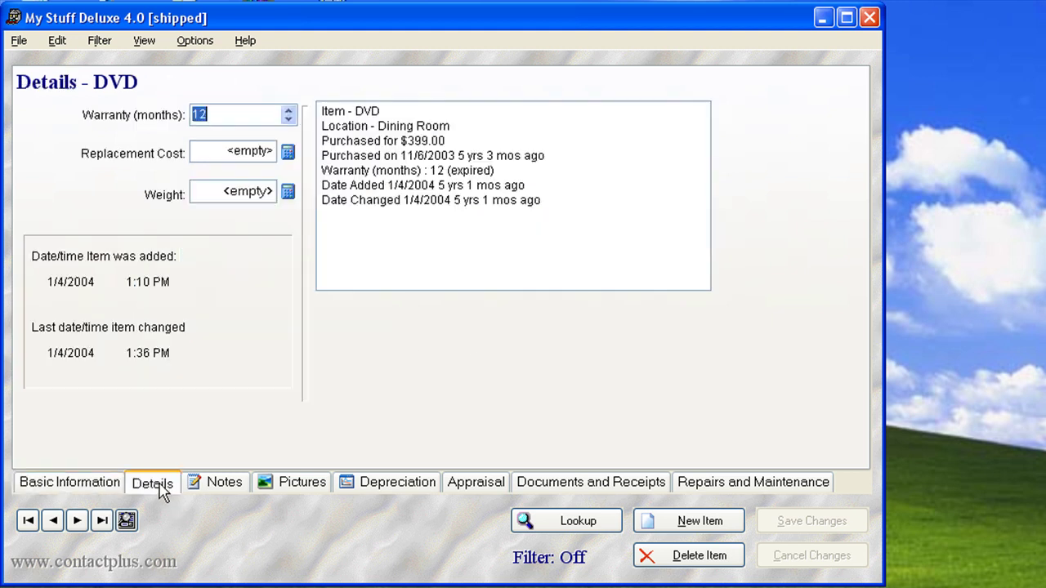
click(220, 486)
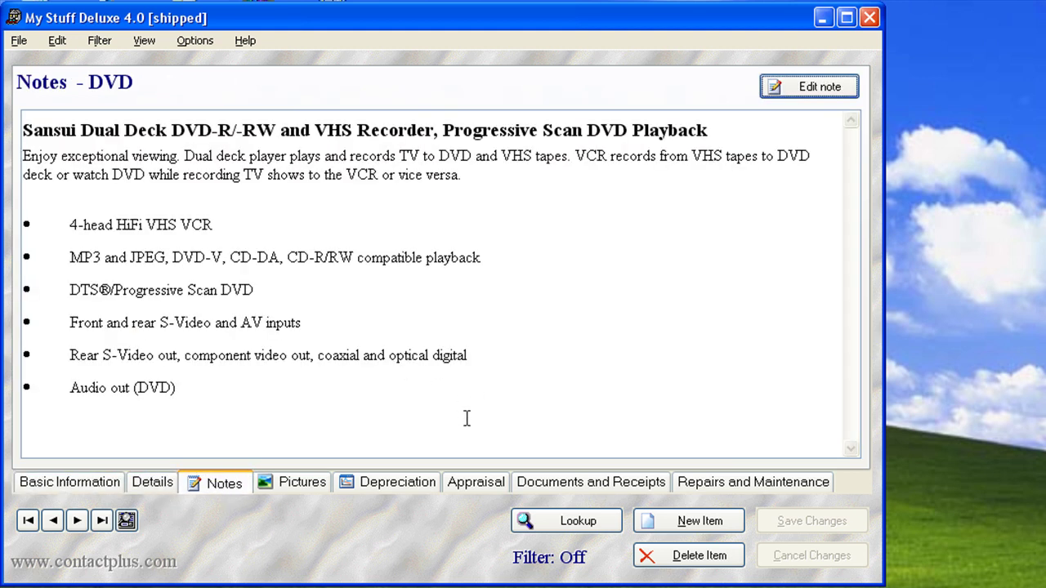
click(802, 92)
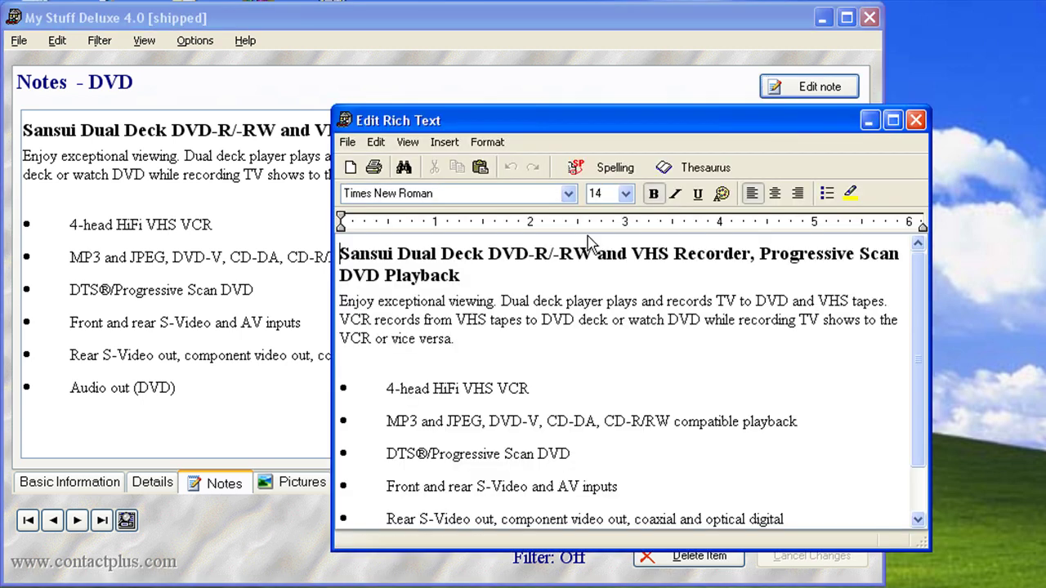
drag(662, 126, 441, 96)
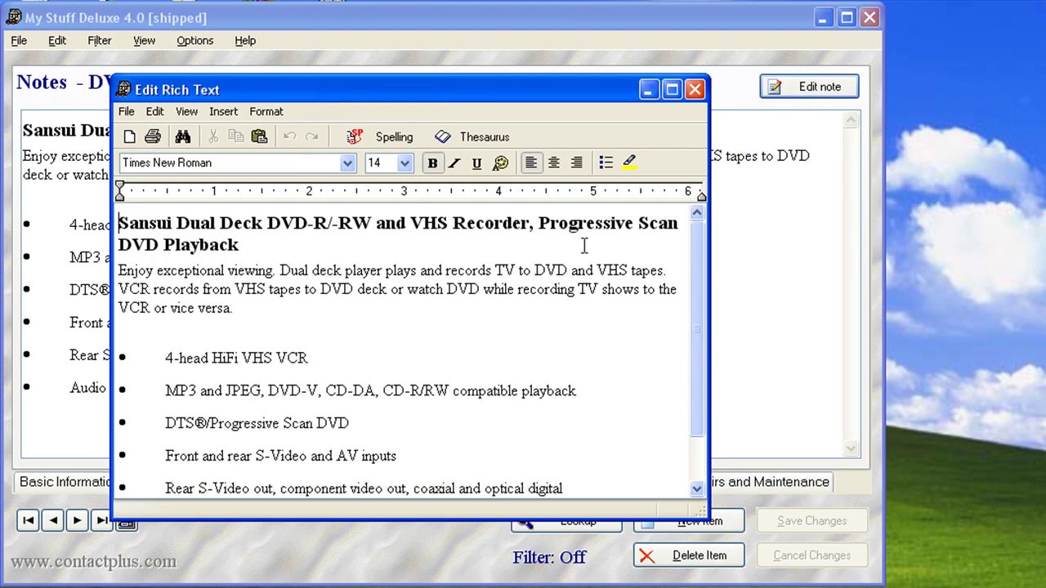
mouse_move(585, 391)
mouse_down()
mouse_move(292, 408)
mouse_move(155, 392)
mouse_up()
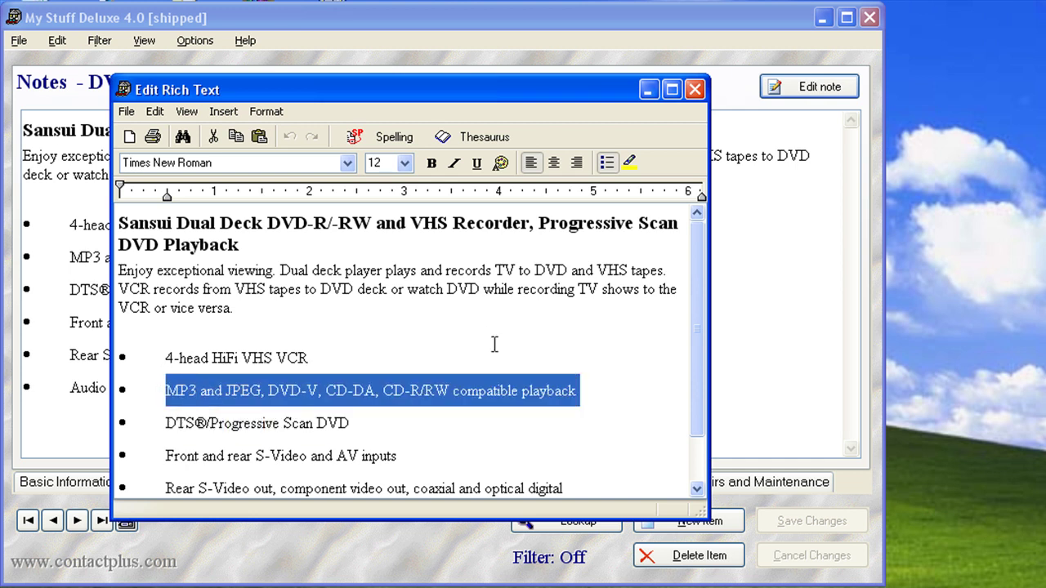
click(629, 163)
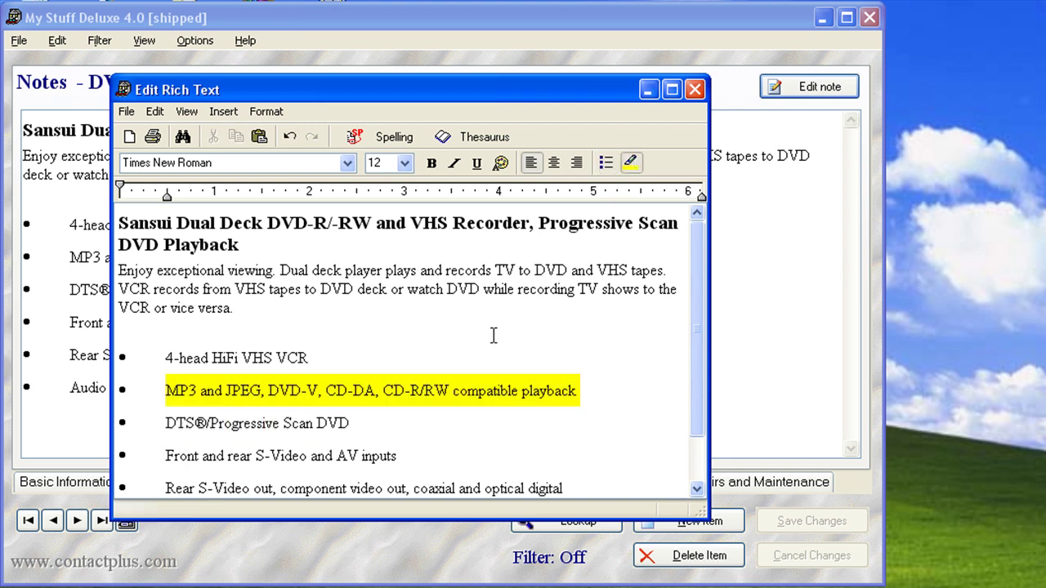
click(126, 111)
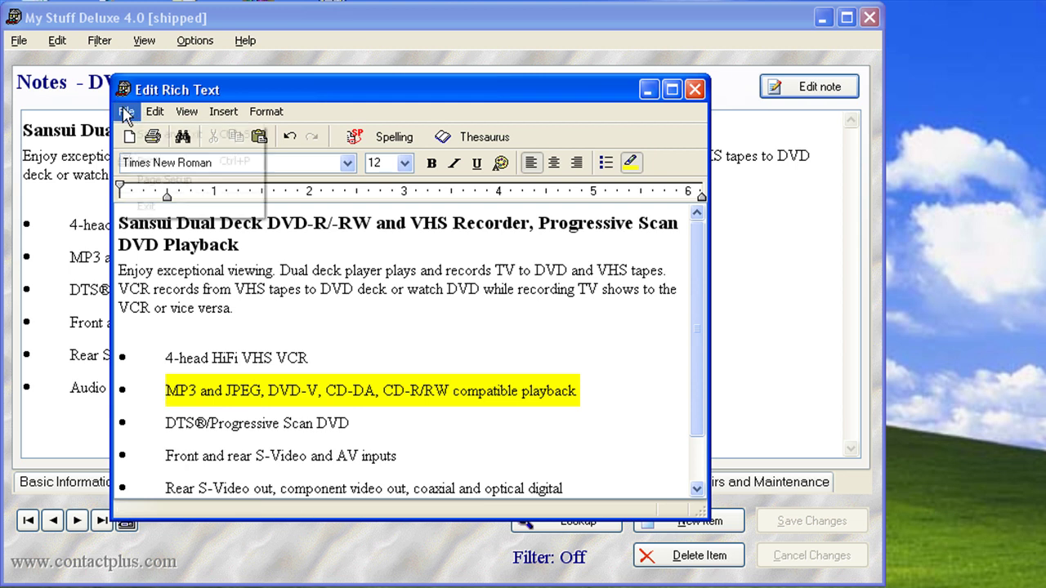
click(146, 136)
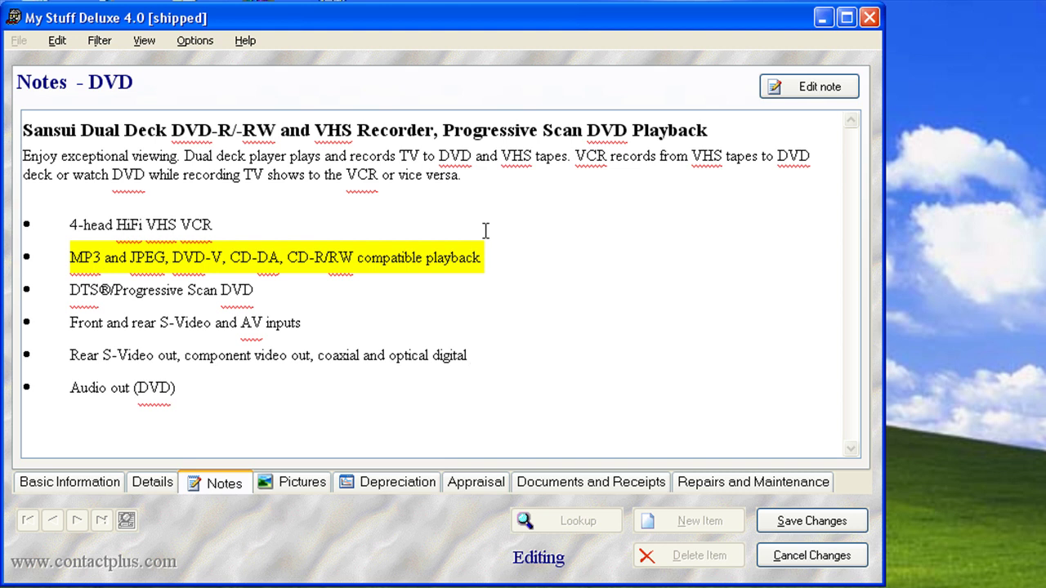
Browse the DVD's pictures, viewing the Rear connections and Front image of deck shots.
click(319, 488)
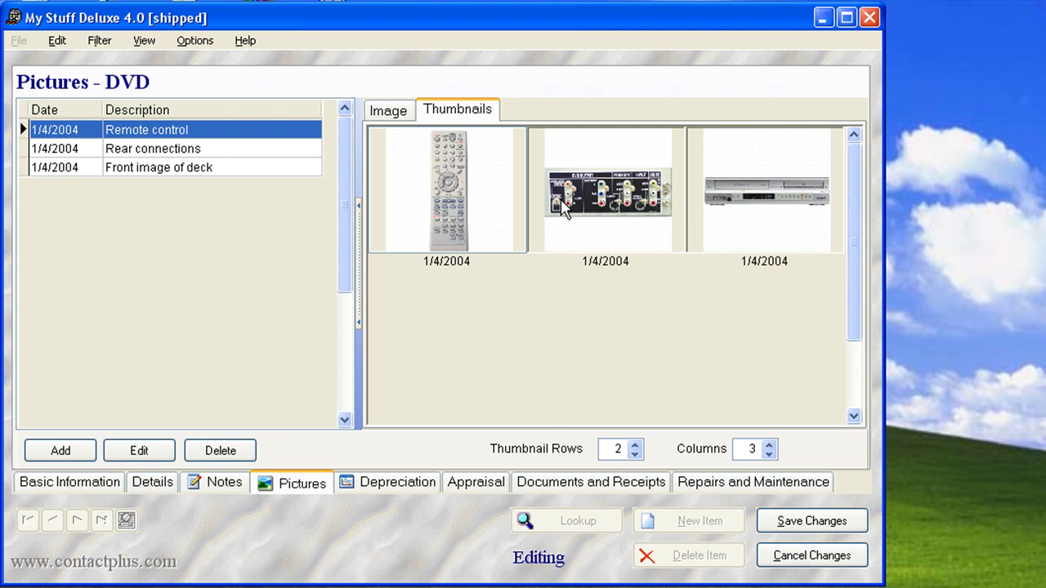
click(637, 236)
click(771, 234)
click(399, 111)
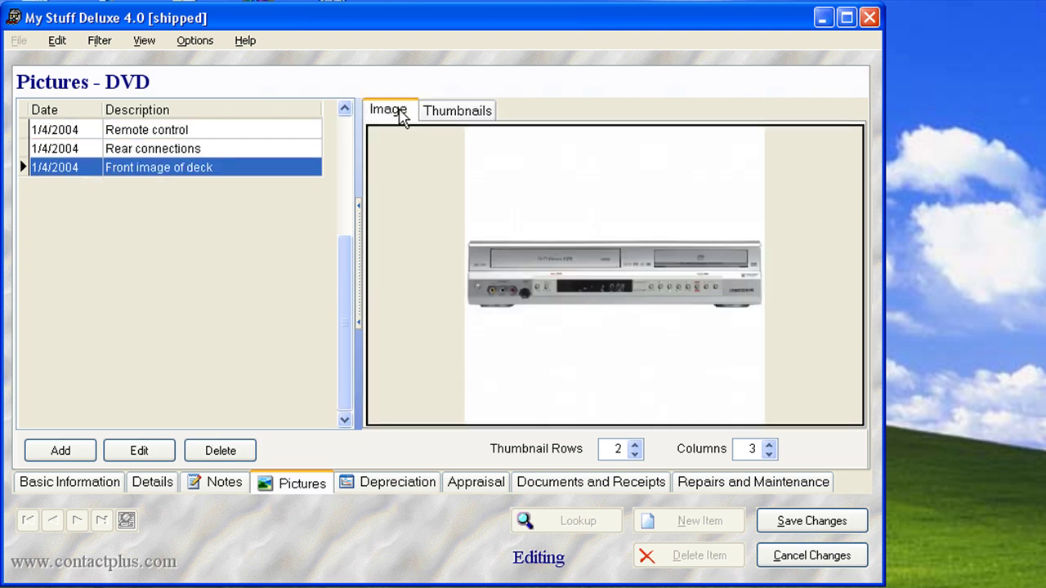
click(161, 151)
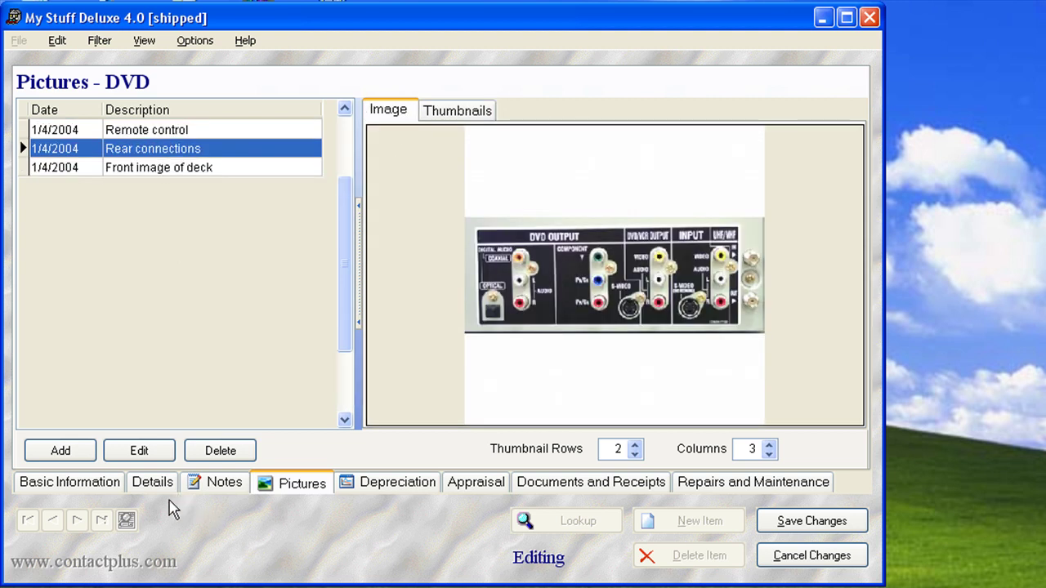
Save the DVD record and show the HDTV's four pictures as thumbnails.
click(788, 527)
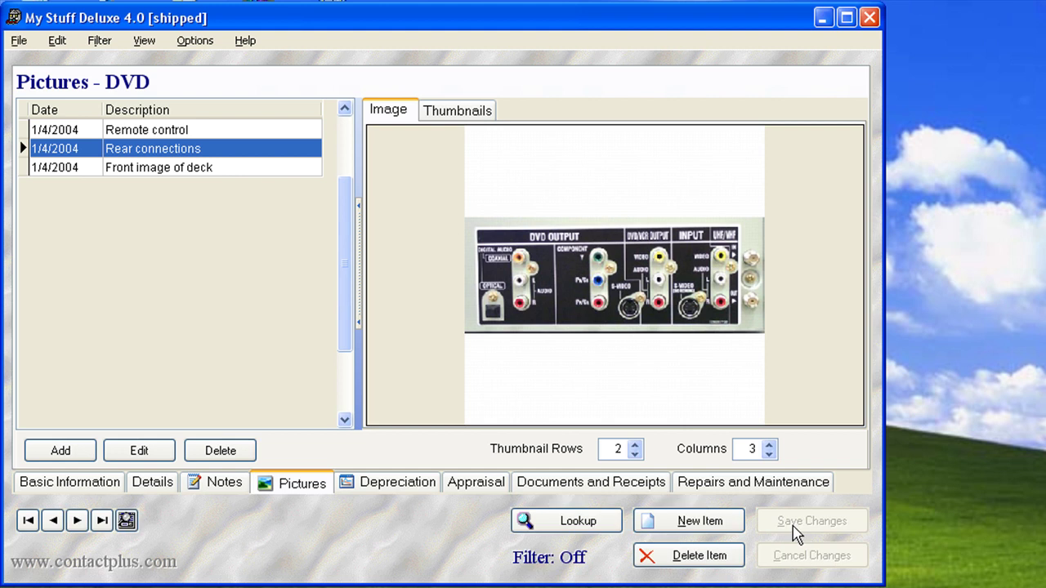
click(78, 521)
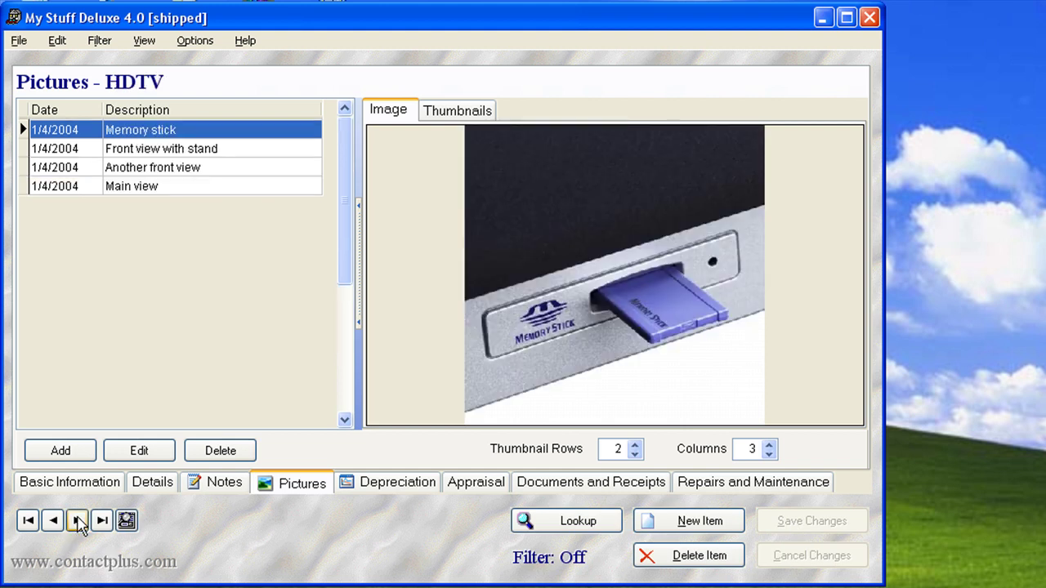
click(452, 116)
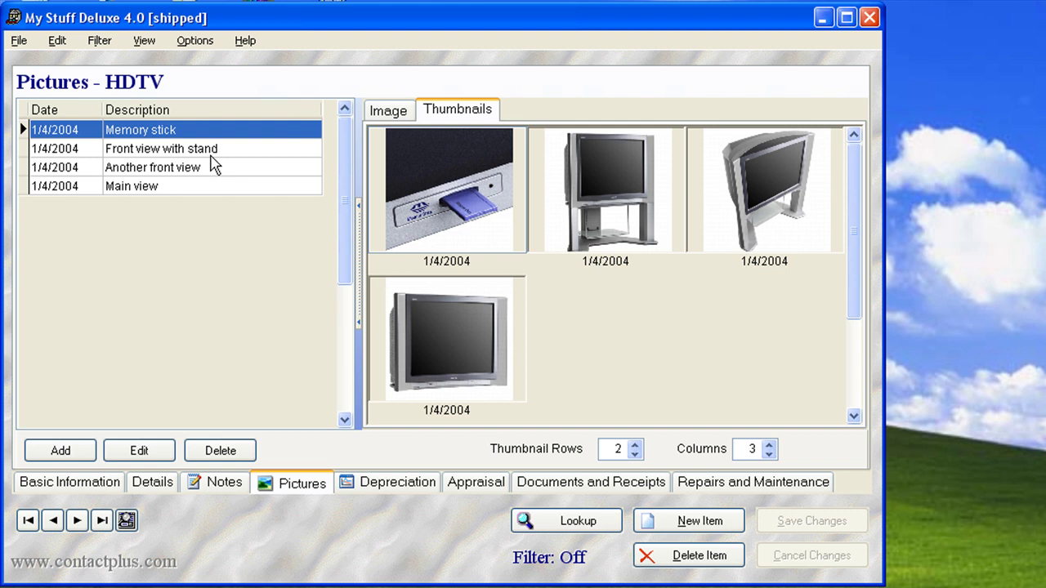
Show the HDTV's double declining balance depreciation schedule and review its chart.
click(410, 495)
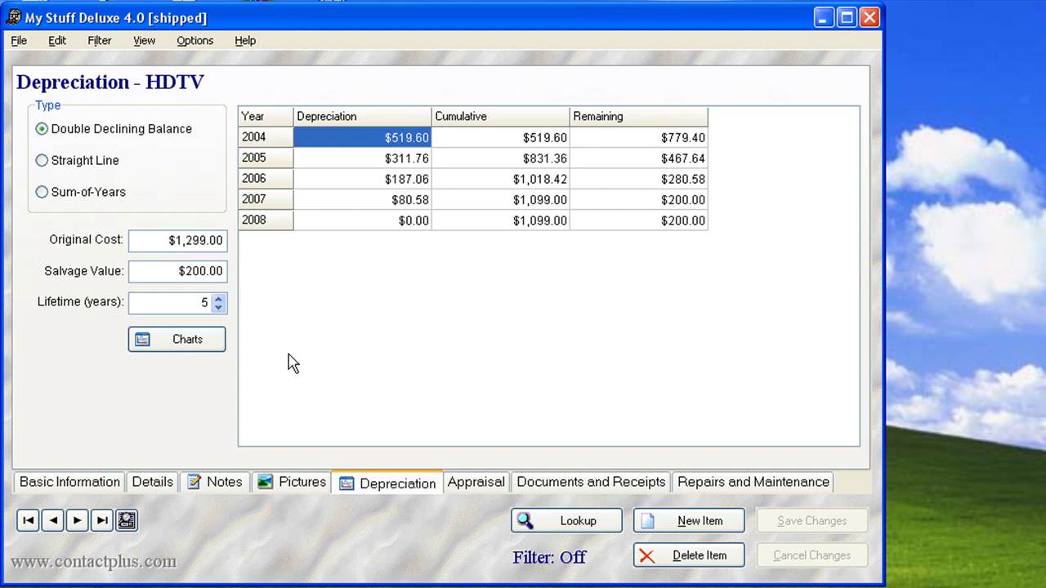
click(190, 346)
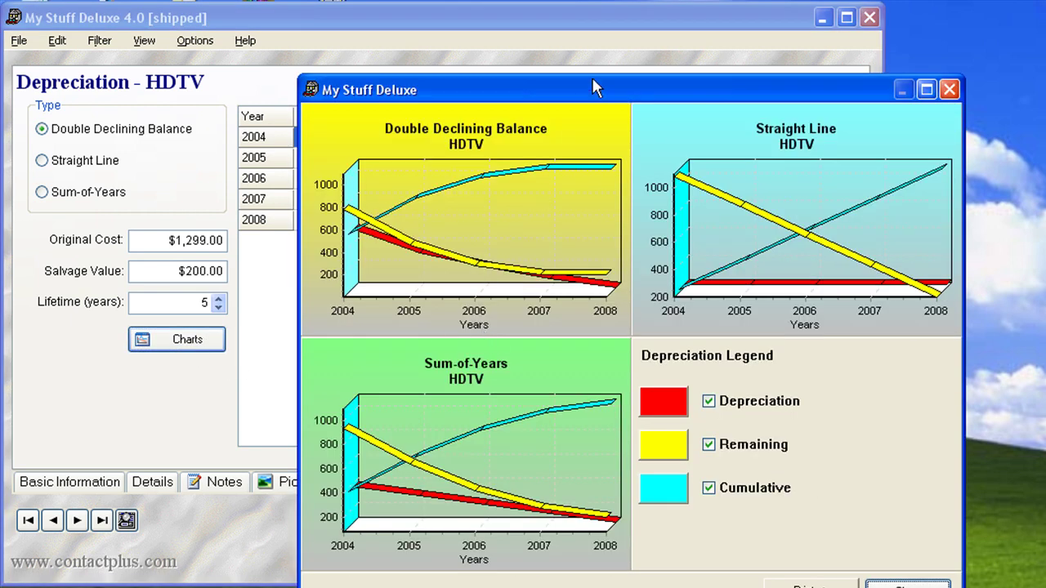
drag(591, 77, 423, 34)
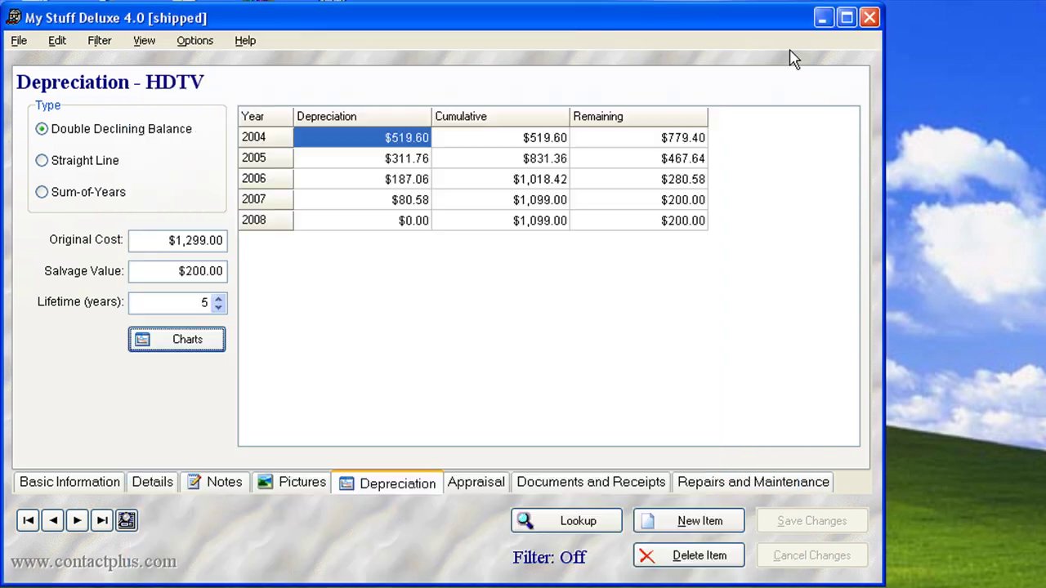
click(781, 46)
Check the HDTV appraisal, then open the JVC MiniDV Camera's 1/4/2004 receipt entry.
click(477, 486)
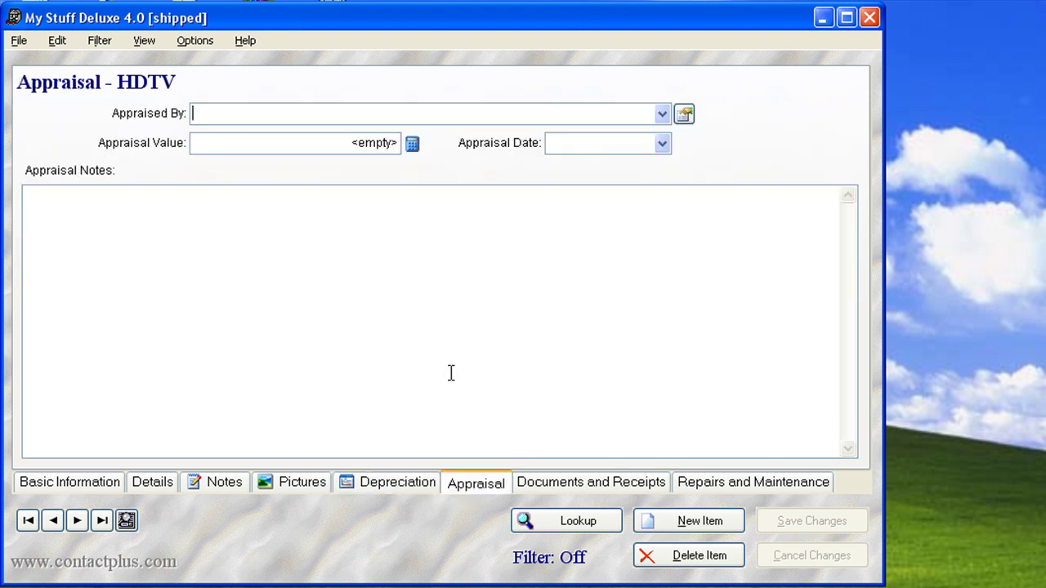
click(590, 487)
click(78, 521)
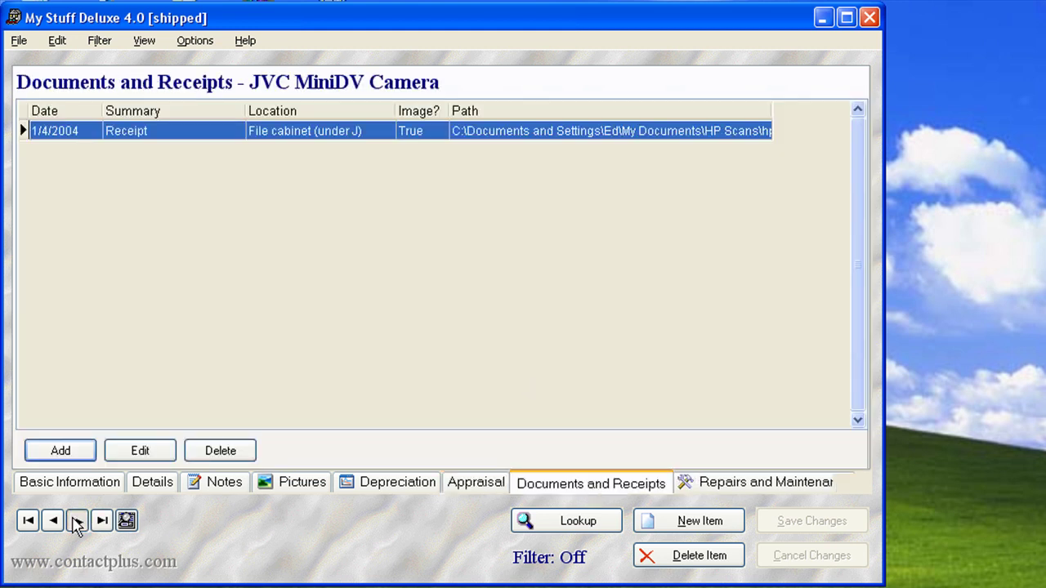
double_click(527, 132)
drag(674, 160, 464, 34)
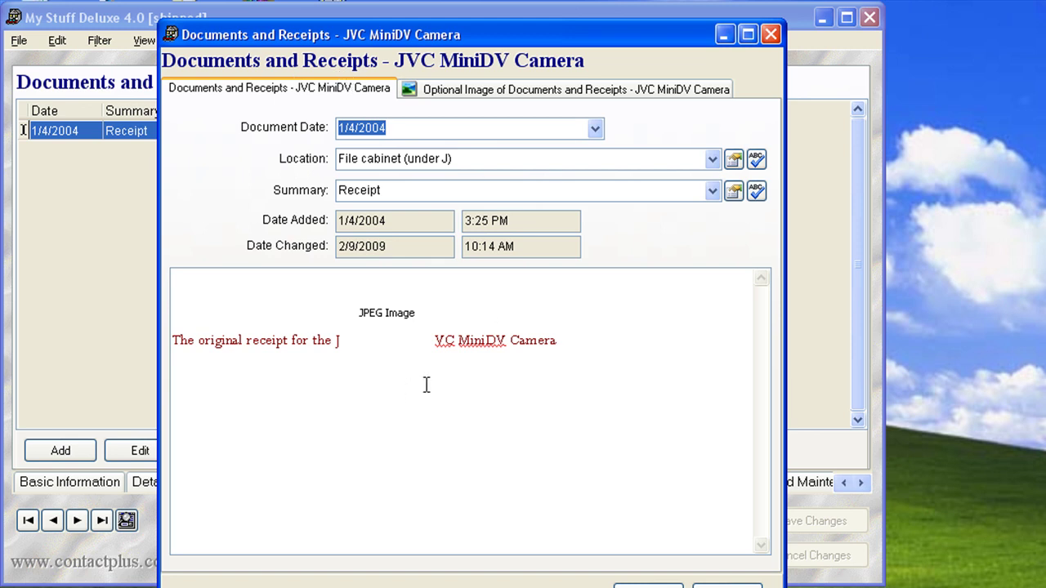
Inspect the receipt's embedded JPEG and optional scanned image, then close the receipt record.
click(389, 325)
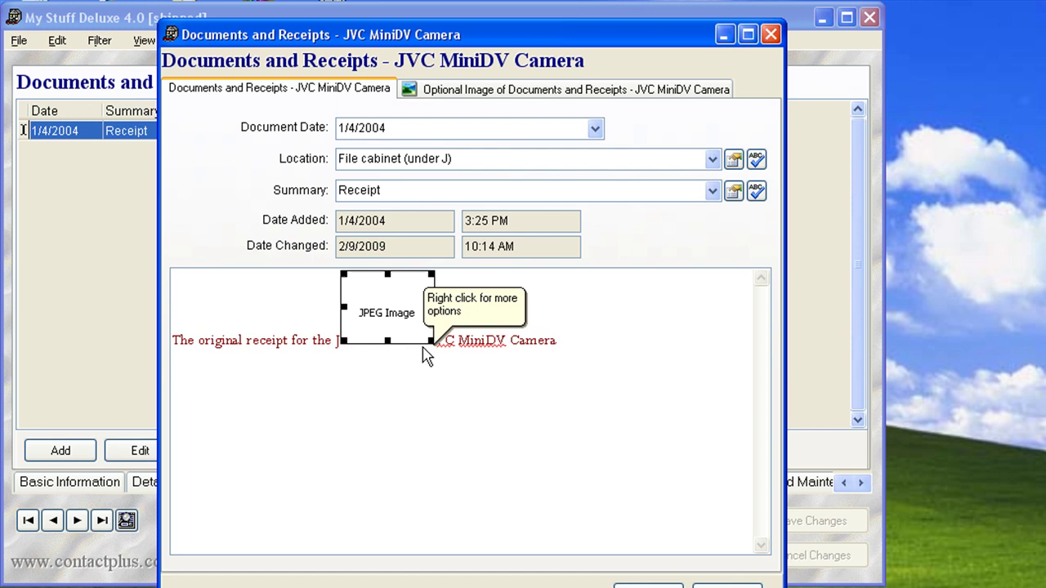
click(469, 429)
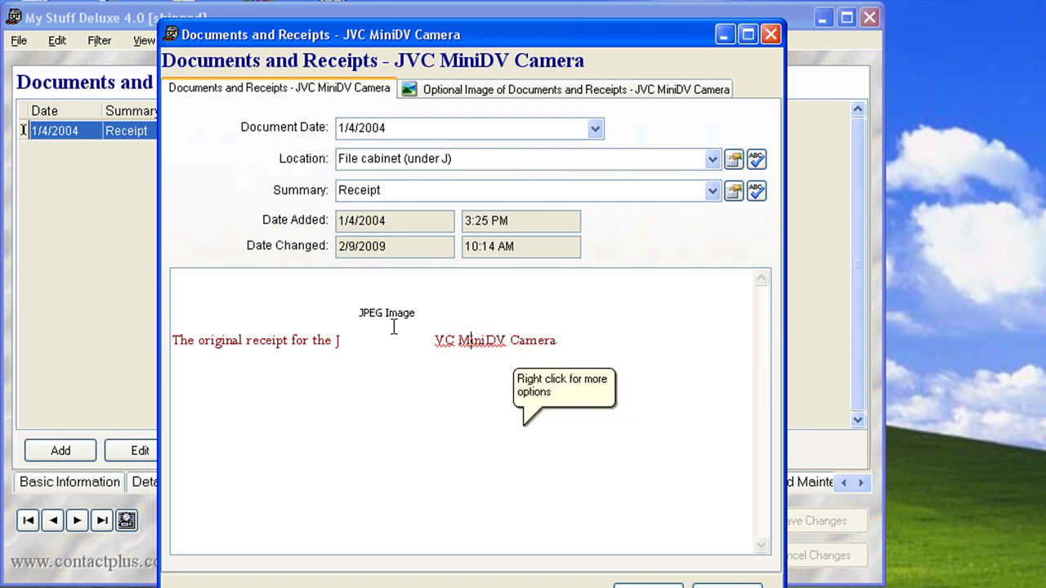
click(507, 92)
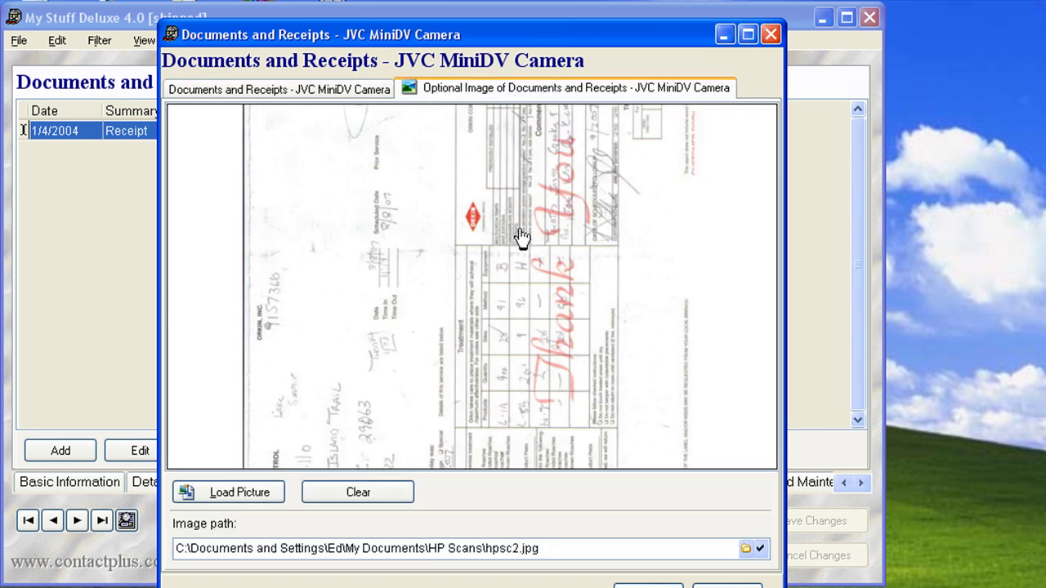
click(229, 495)
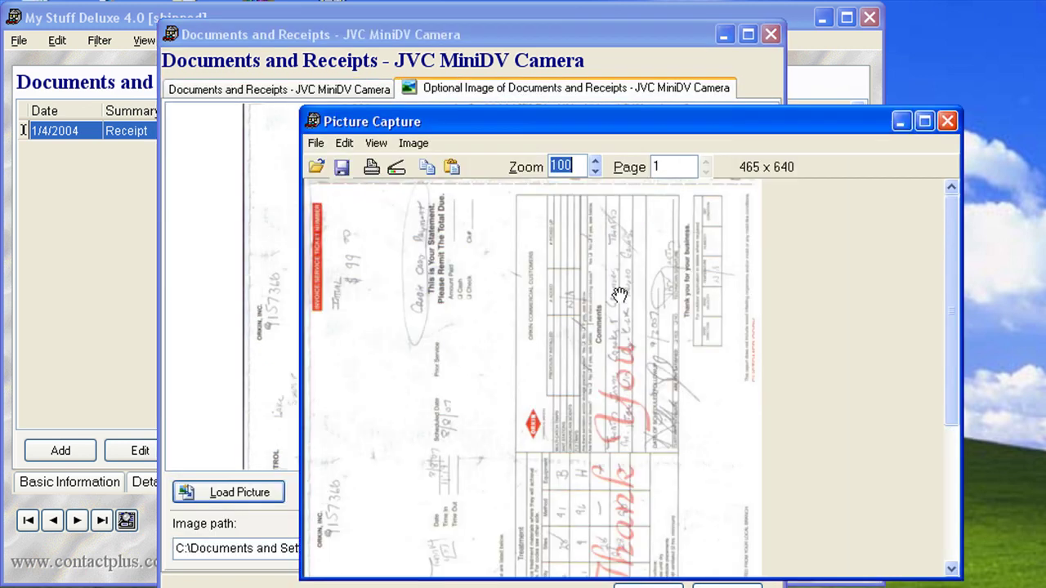
click(948, 121)
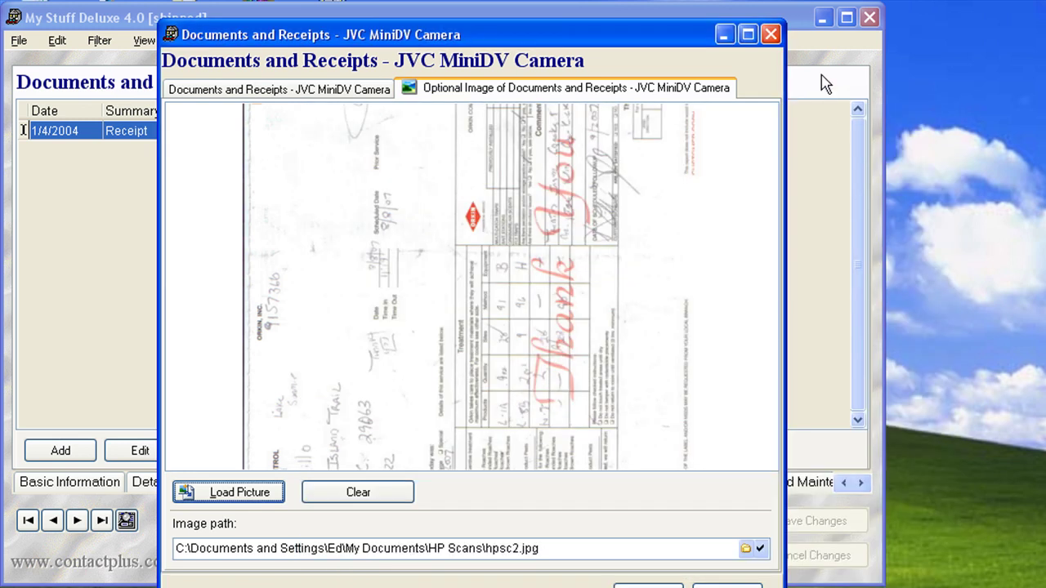
click(771, 34)
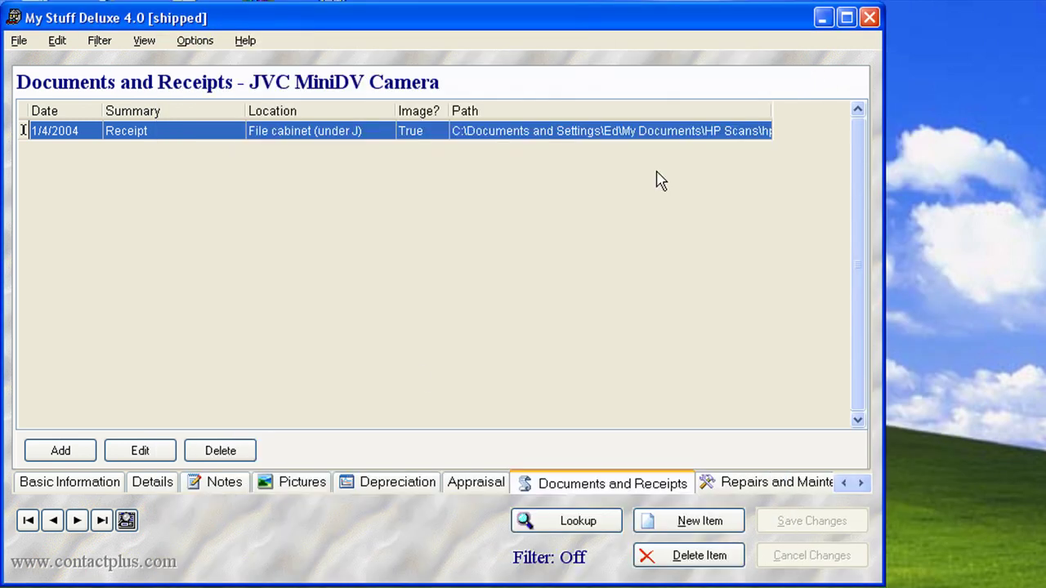
Review the camera's 1/4/2008 lenscap repair record and its image tab, cancelling without changes.
click(736, 486)
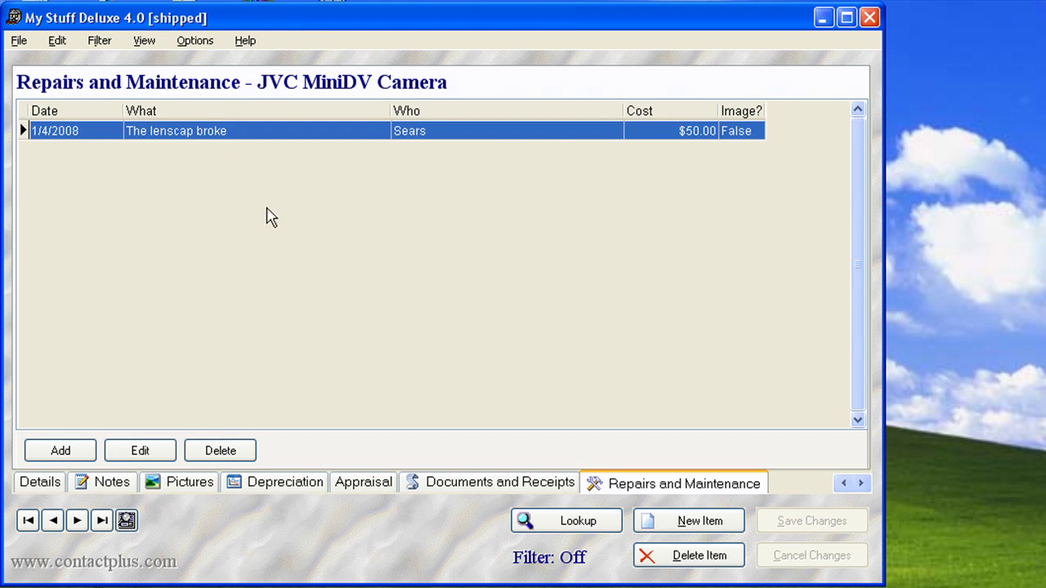
double_click(293, 134)
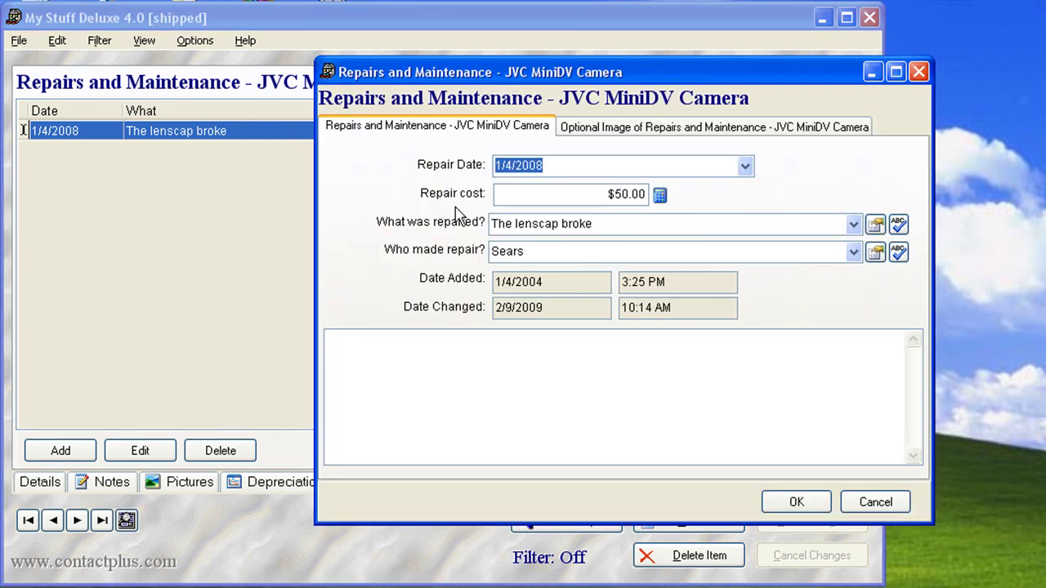
drag(678, 82, 579, 76)
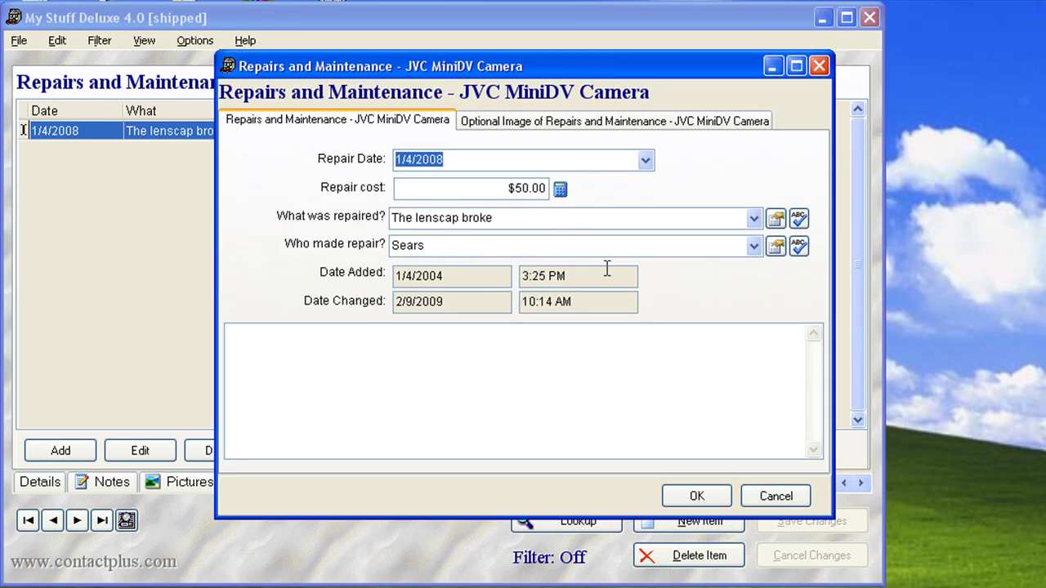
click(663, 121)
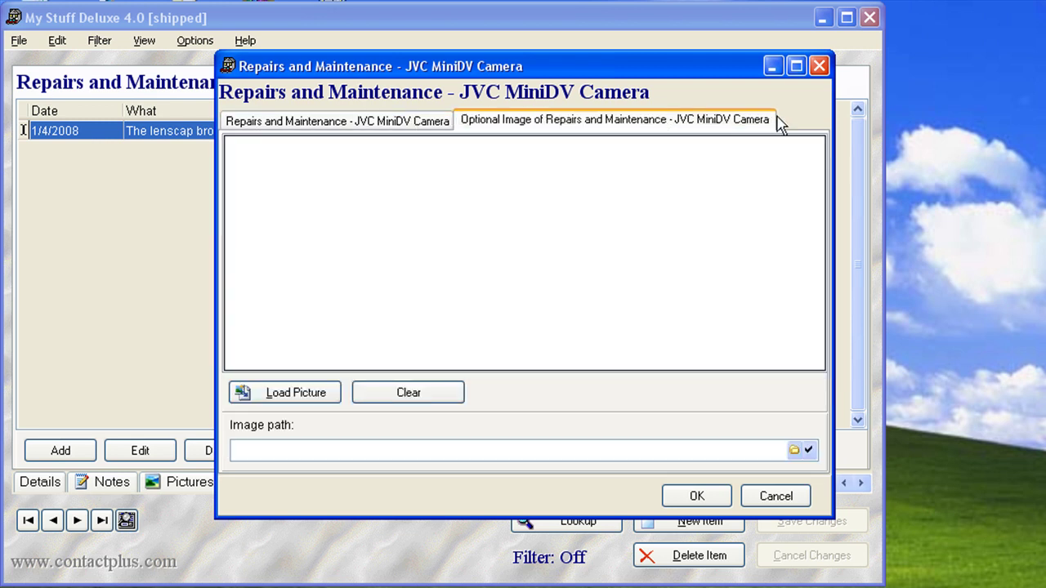
click(397, 123)
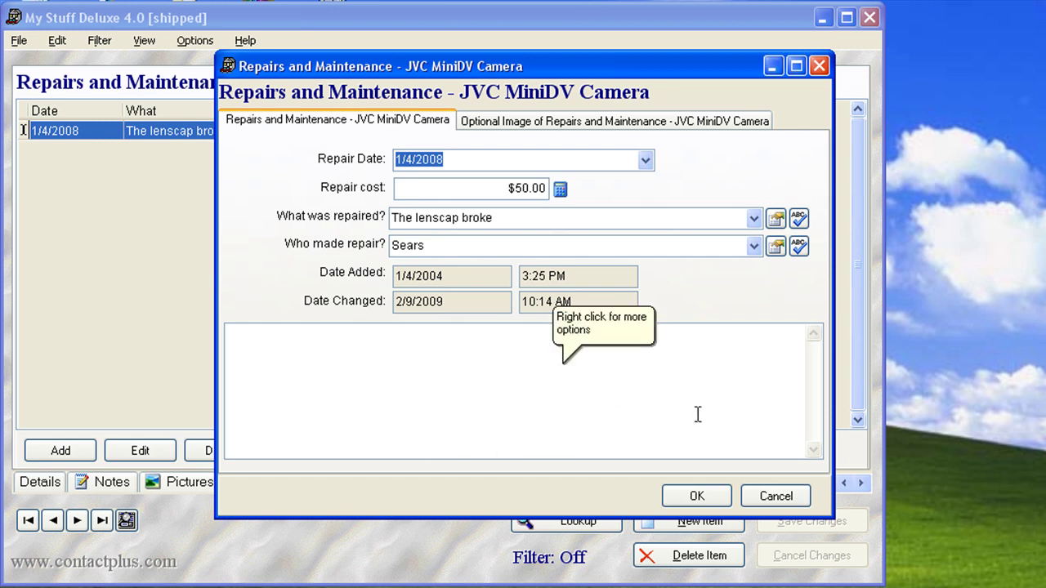
click(775, 496)
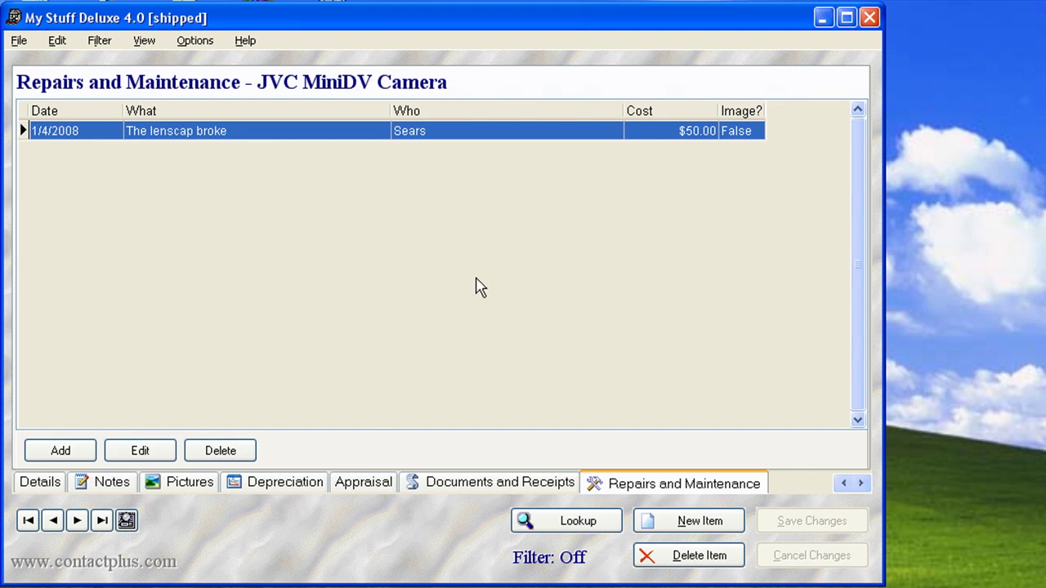
Open the item lookup list and sort it by Model, then by Serial No.
click(564, 523)
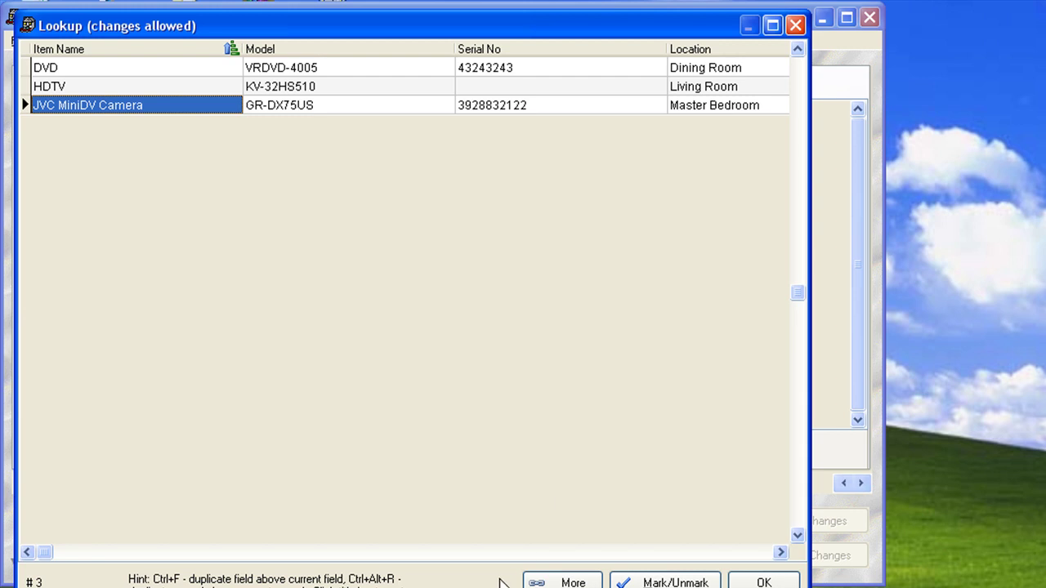
drag(466, 587, 490, 407)
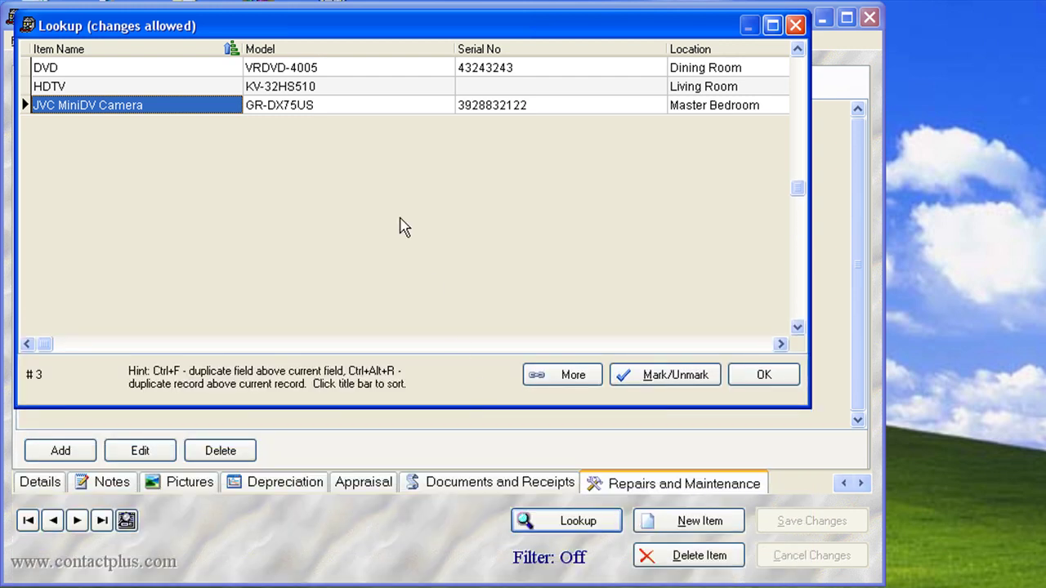
click(356, 50)
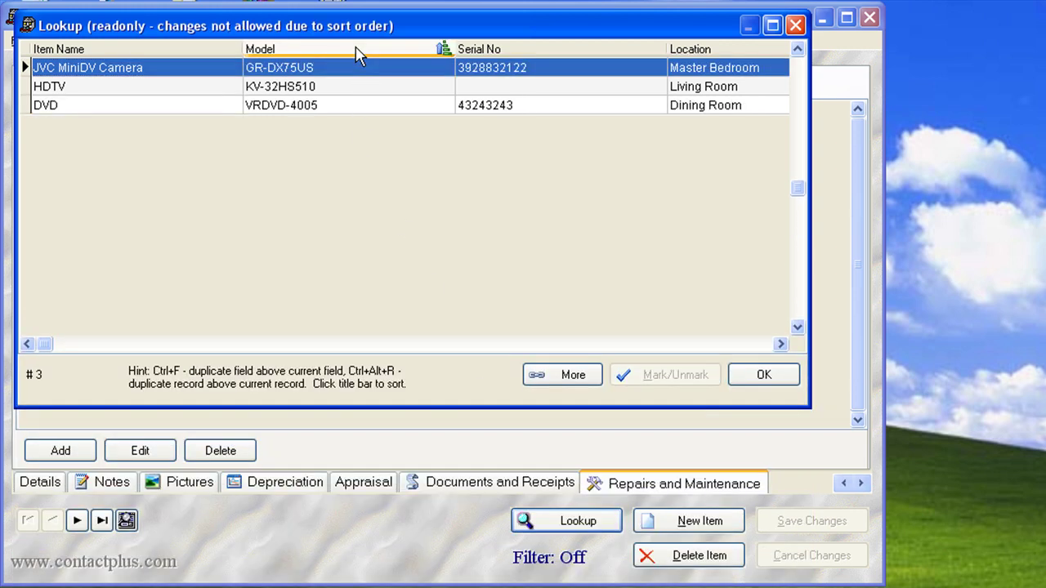
click(356, 51)
click(532, 50)
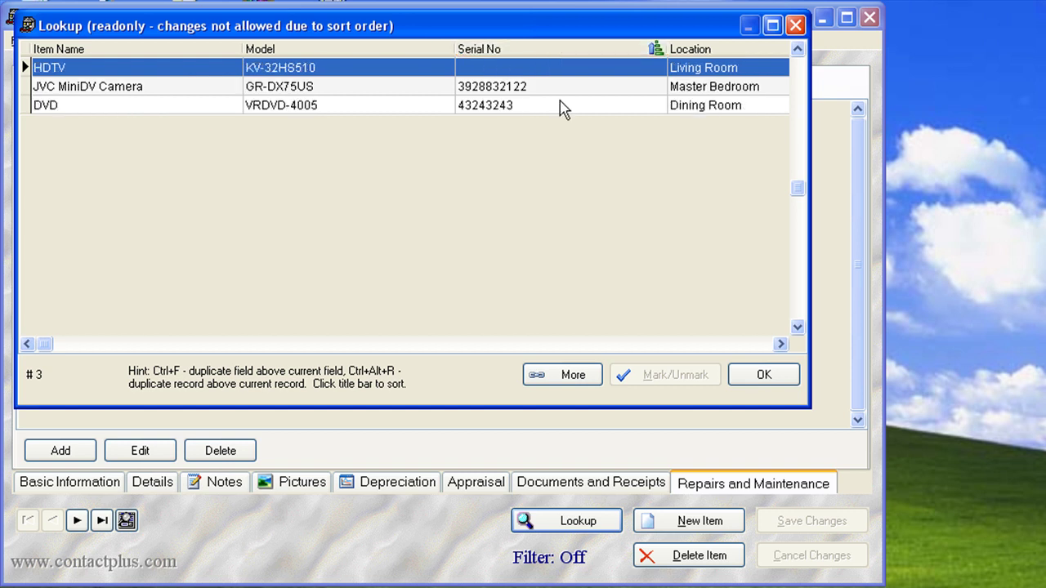
Open the DVD item from the lookup list and show its Basic Information.
click(428, 104)
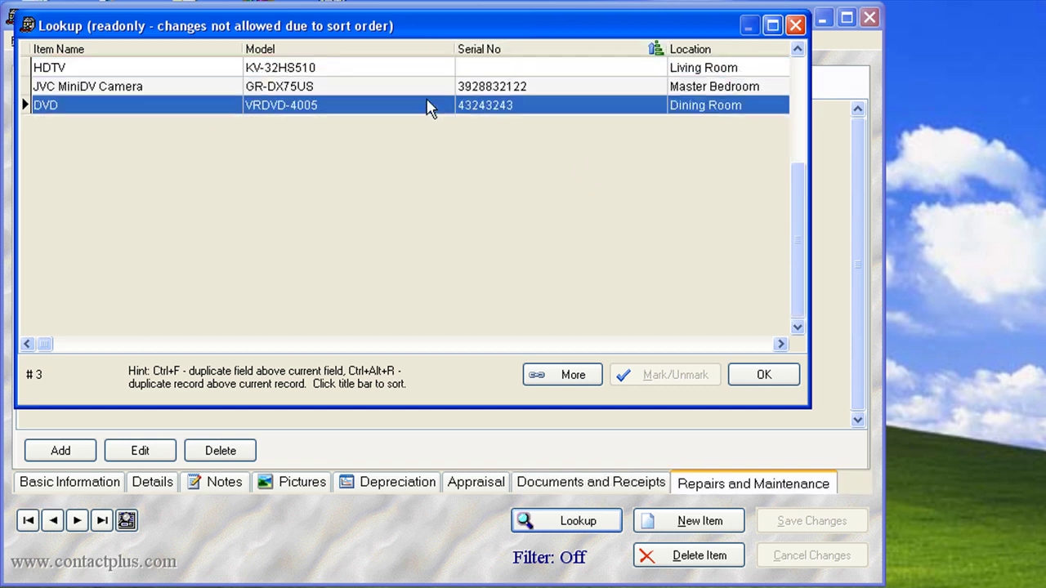
double_click(420, 105)
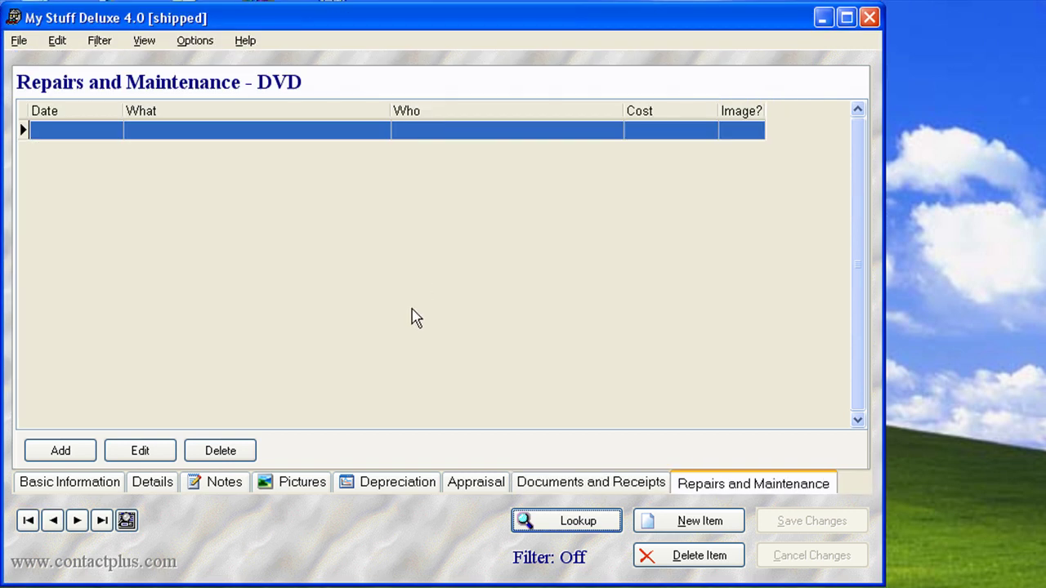
click(69, 483)
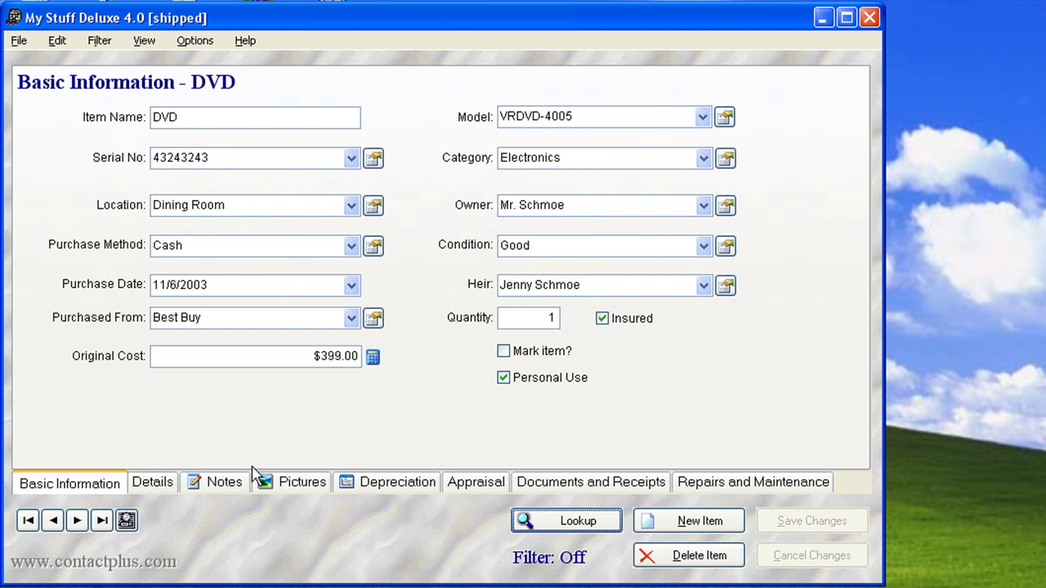
click(19, 42)
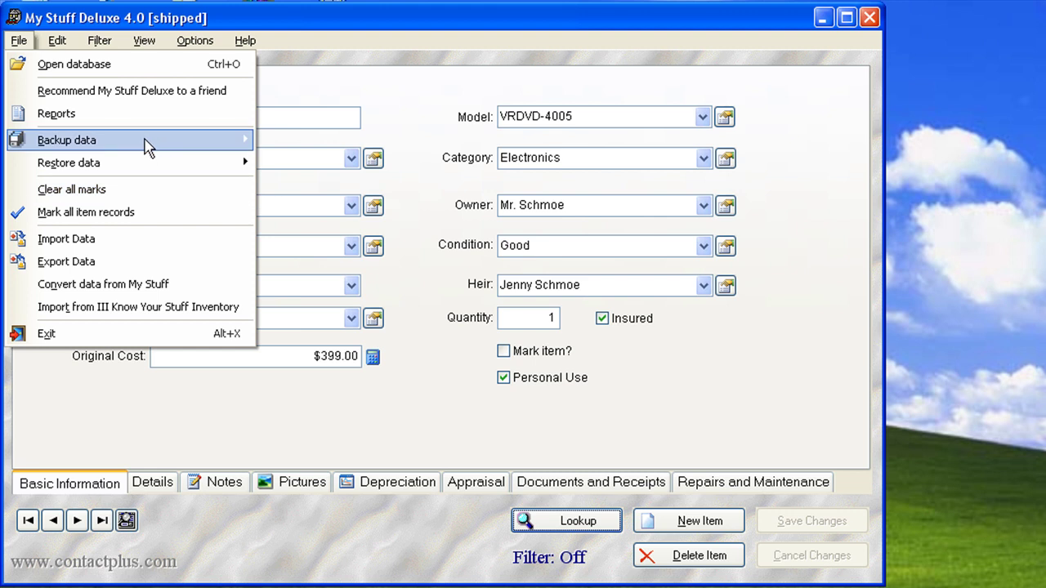
mouse_move(157, 147)
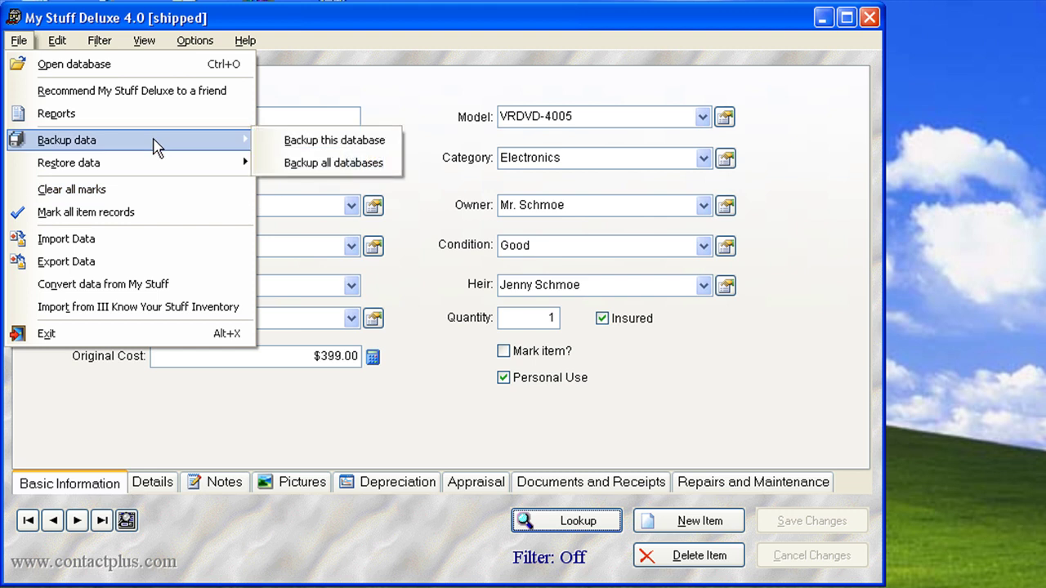
click(423, 98)
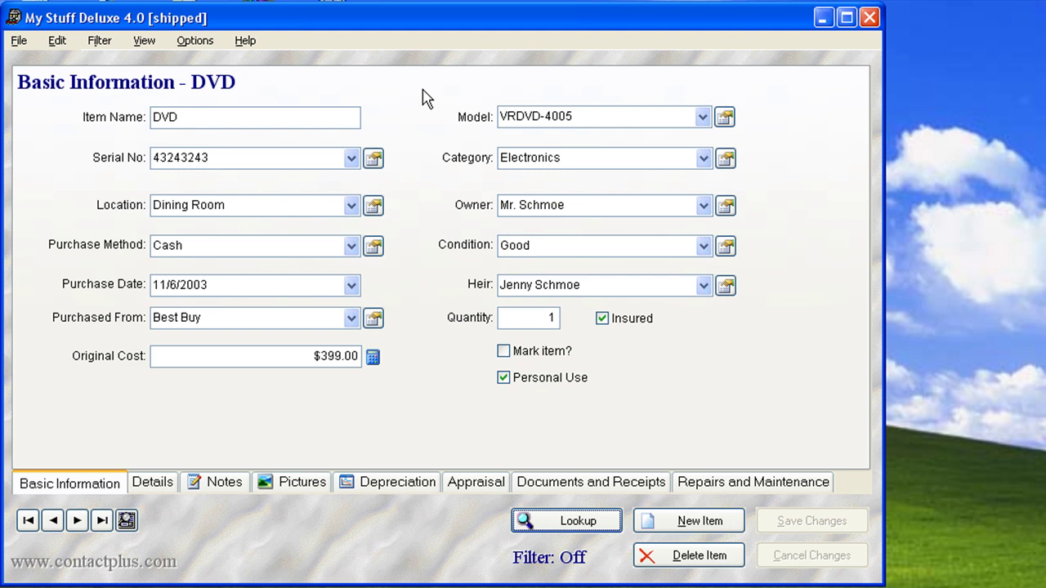
click(57, 43)
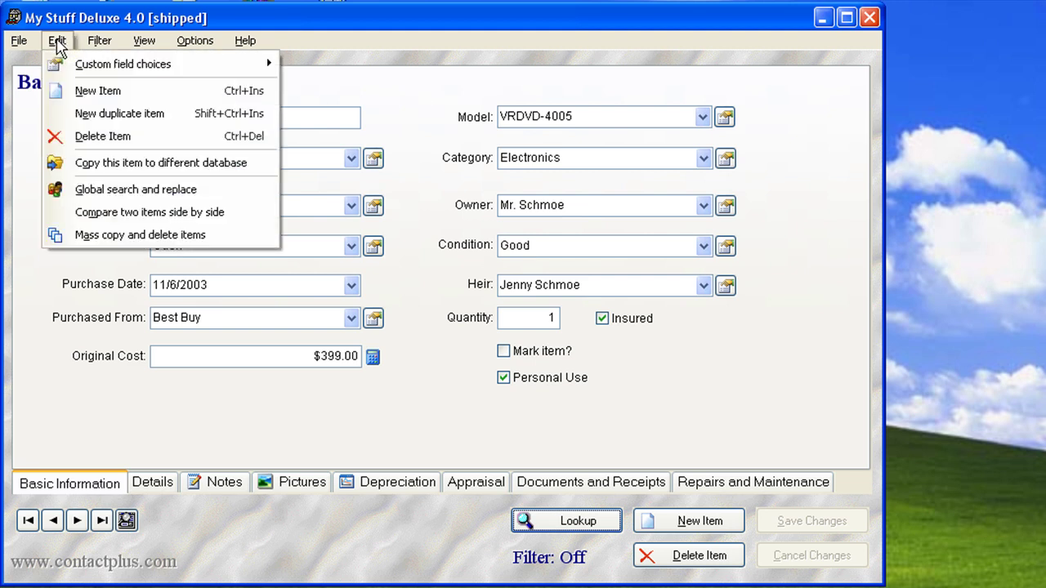
mouse_move(139, 47)
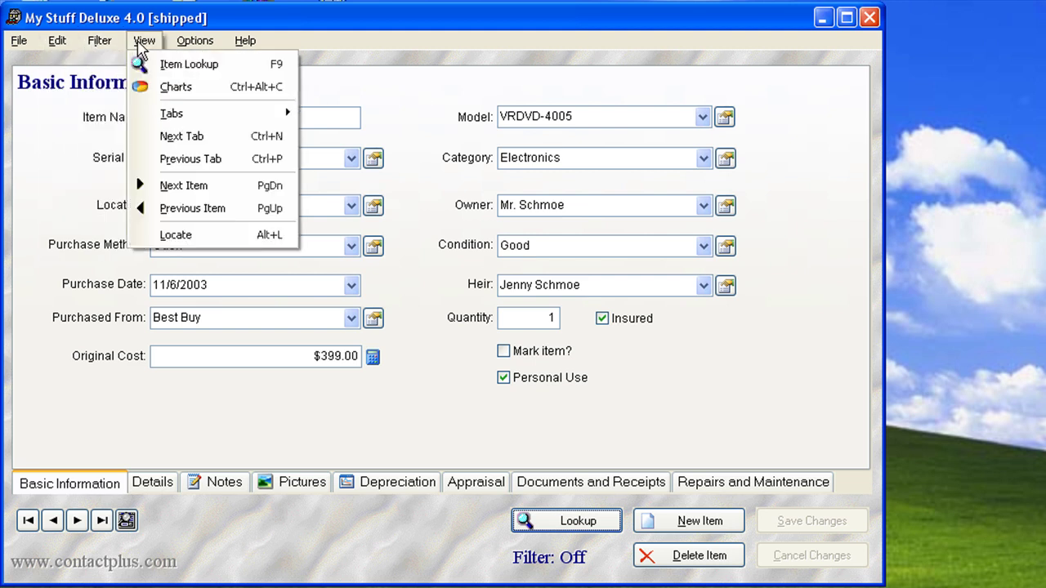
mouse_move(192, 45)
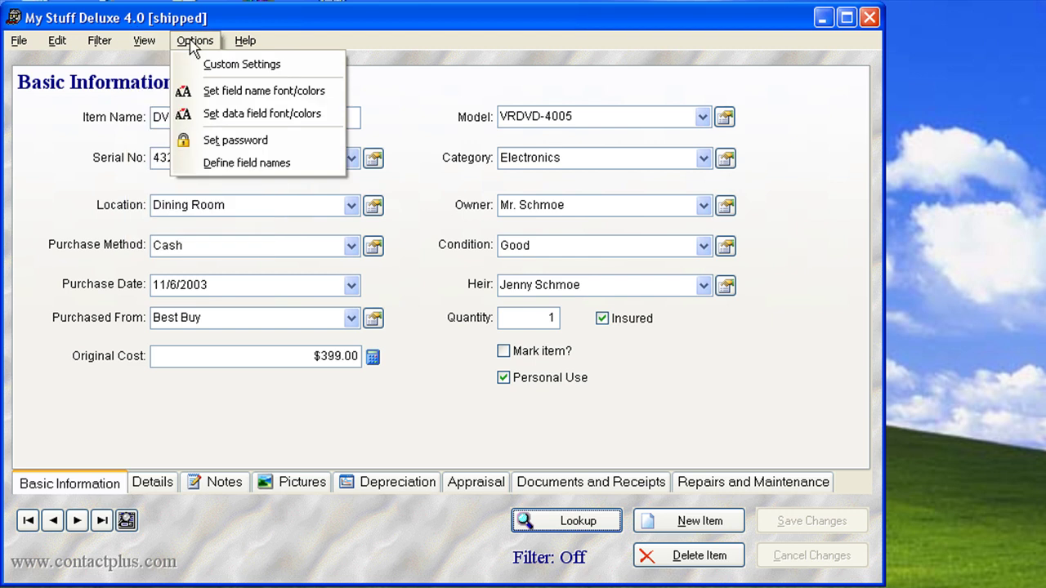
click(236, 140)
drag(643, 274, 466, 173)
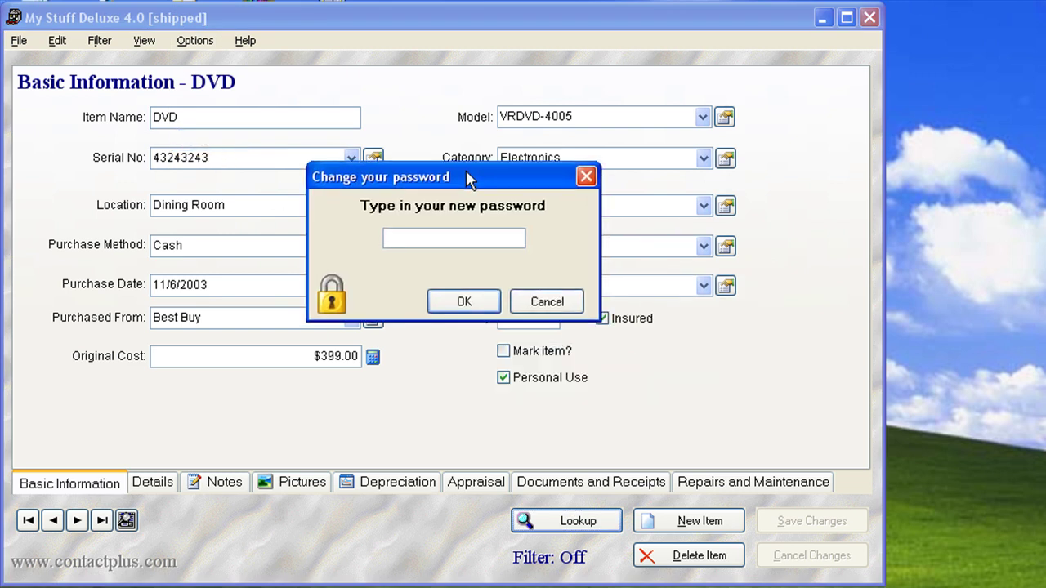
click(549, 303)
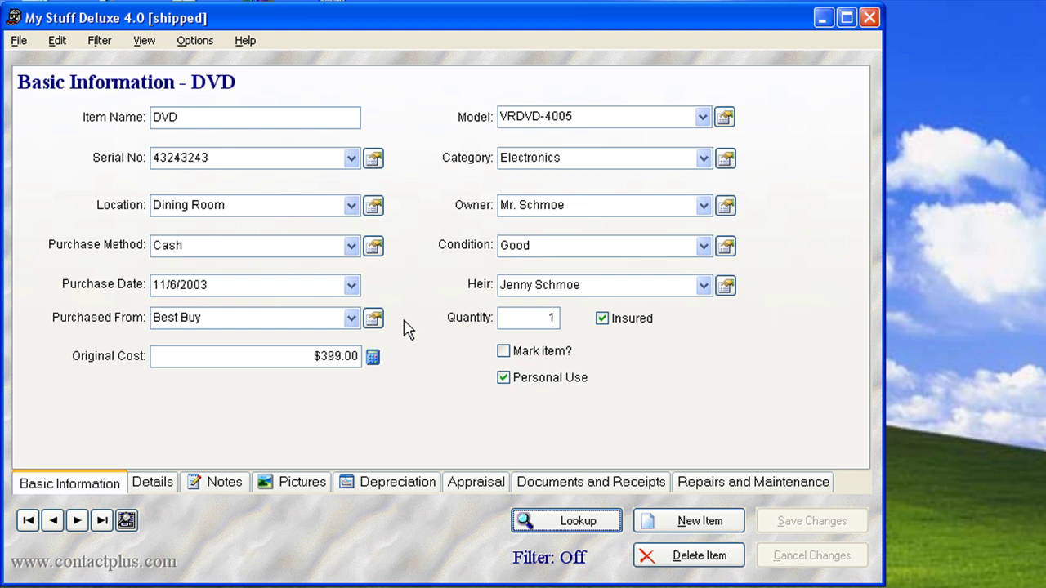